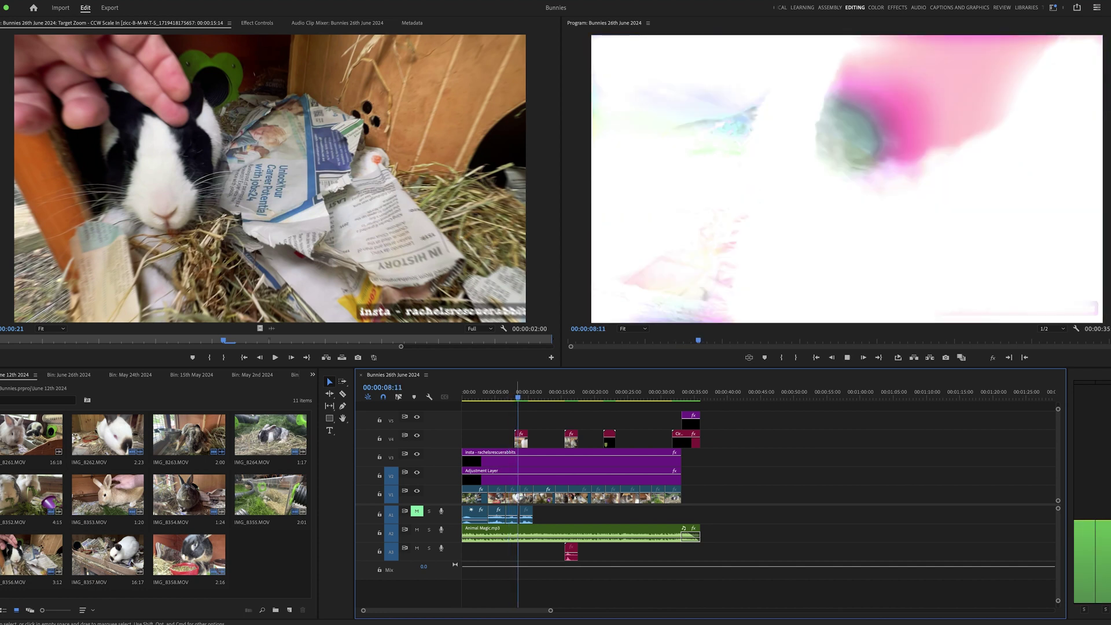
Play the finished rabbit sequence, skipping between its transitions up to the end title, to preview how they look
{"action": "key", "text": "space"}
{"action": "left_click", "coordinate": [566, 477]}
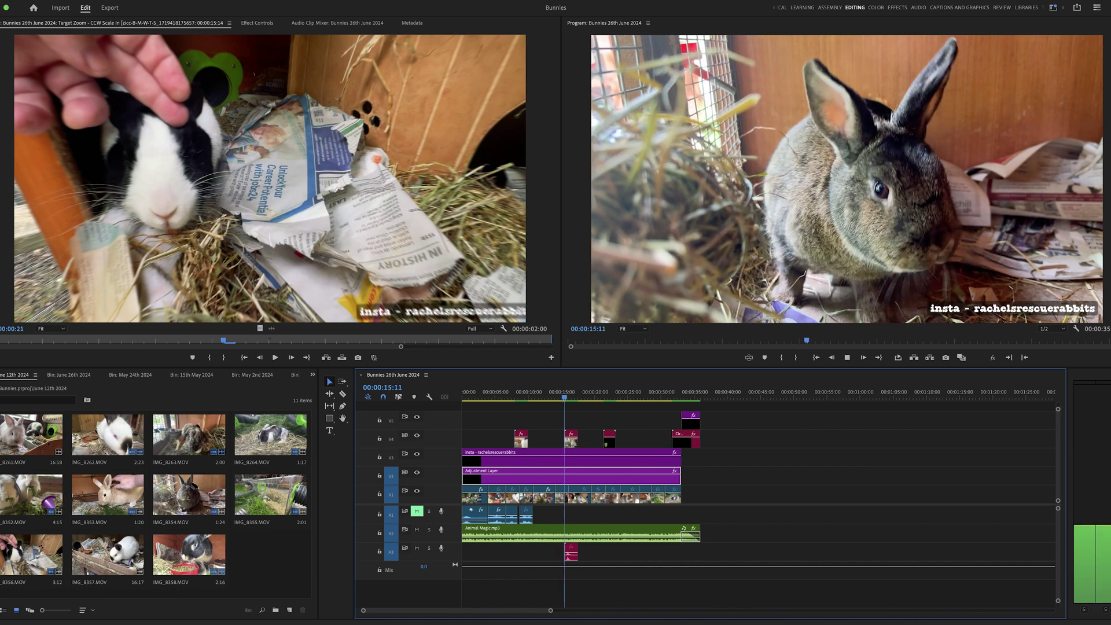
{"action": "key", "text": "space"}
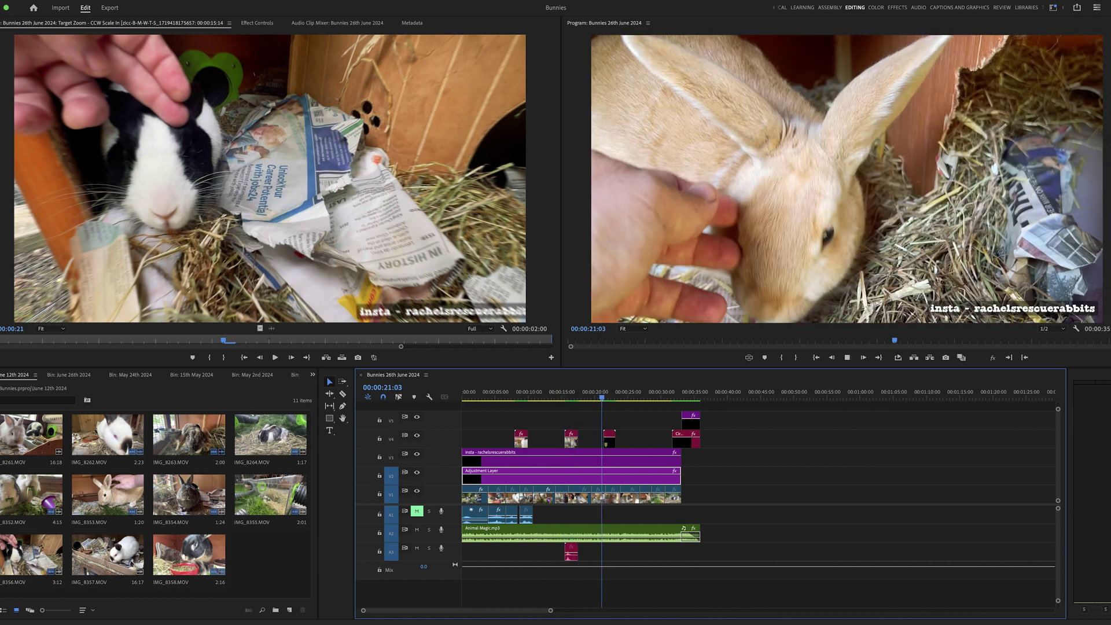
{"action": "key", "text": "space"}
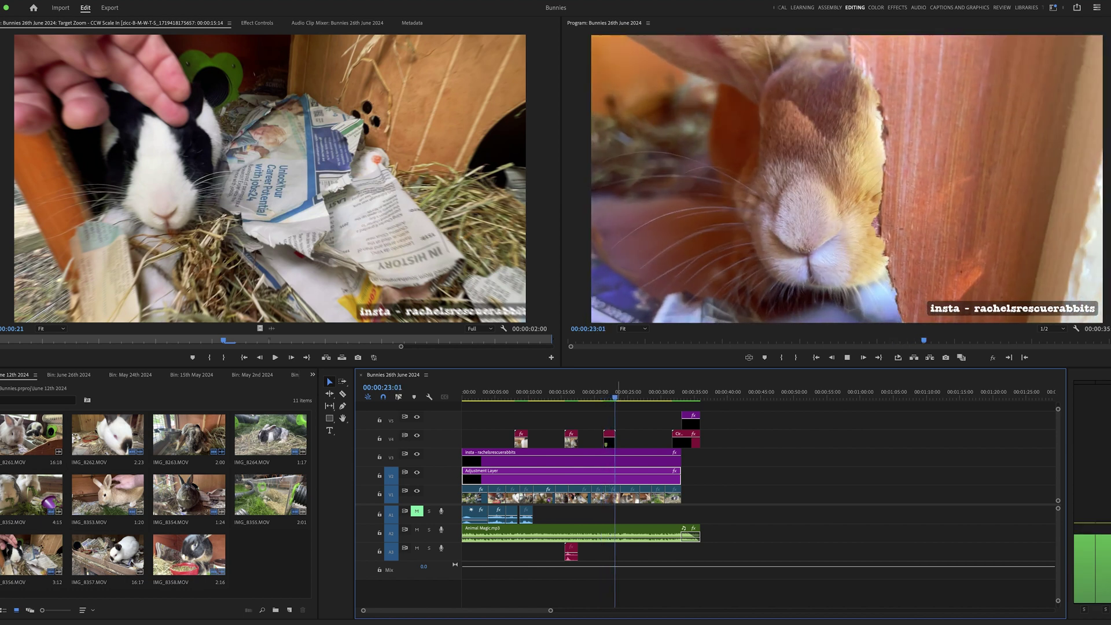
{"action": "key", "text": "space"}
{"action": "key", "text": "space"}
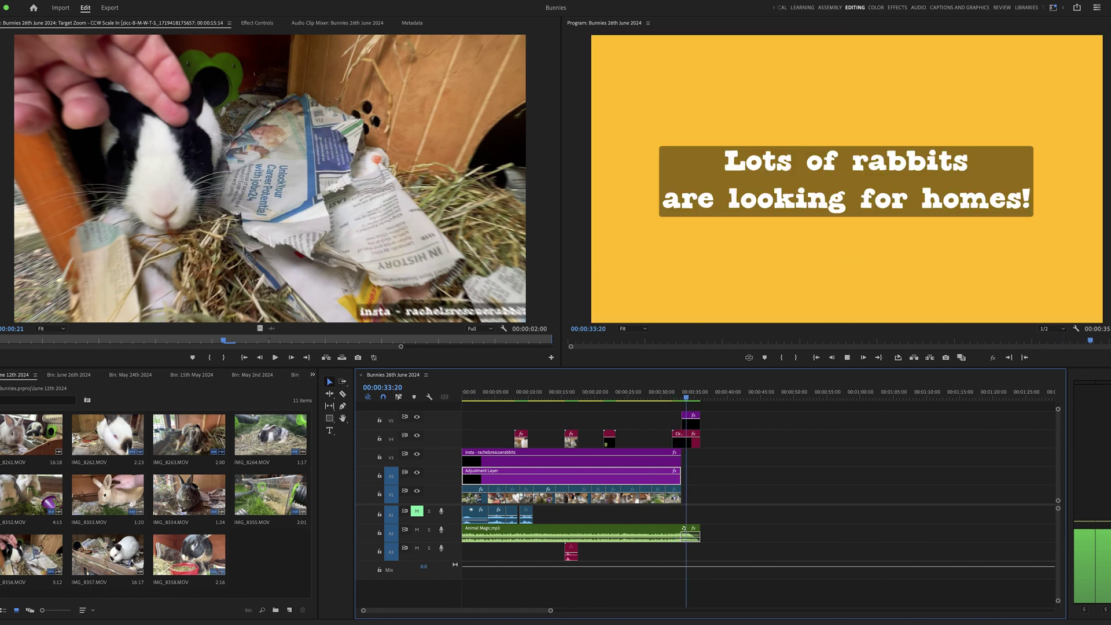
{"action": "key", "text": "space"}
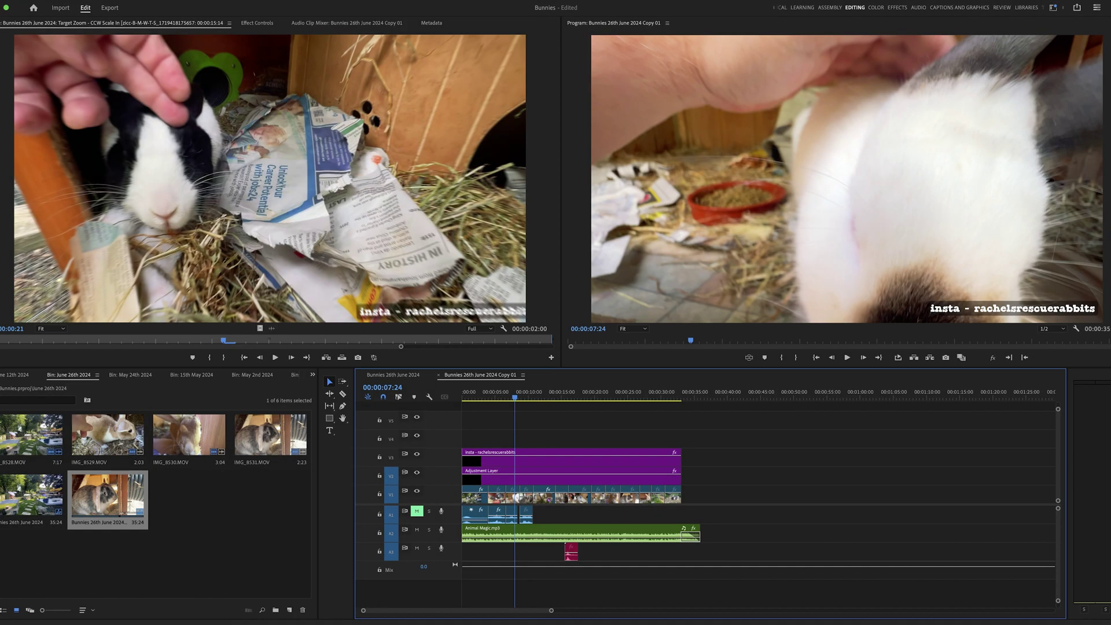
Open the AEJuice Pack Manager 4 extension and enlarge its window to show three columns of transition previews
{"action": "left_click", "coordinate": [270, 0]}
{"action": "mouse_move", "coordinate": [278, 31]}
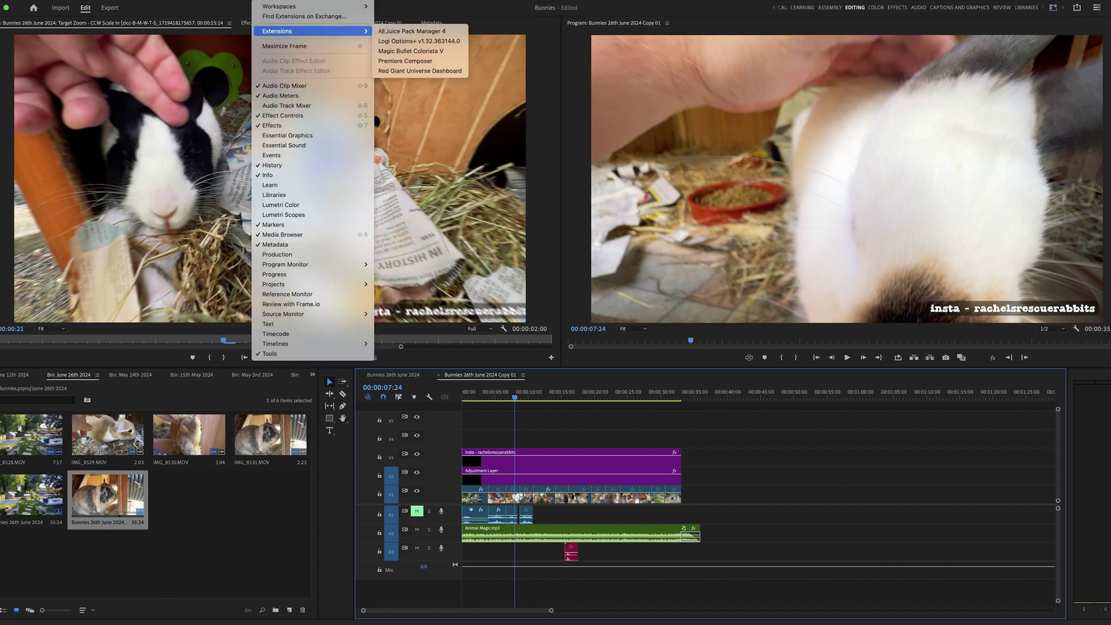
{"action": "key", "text": "Return"}
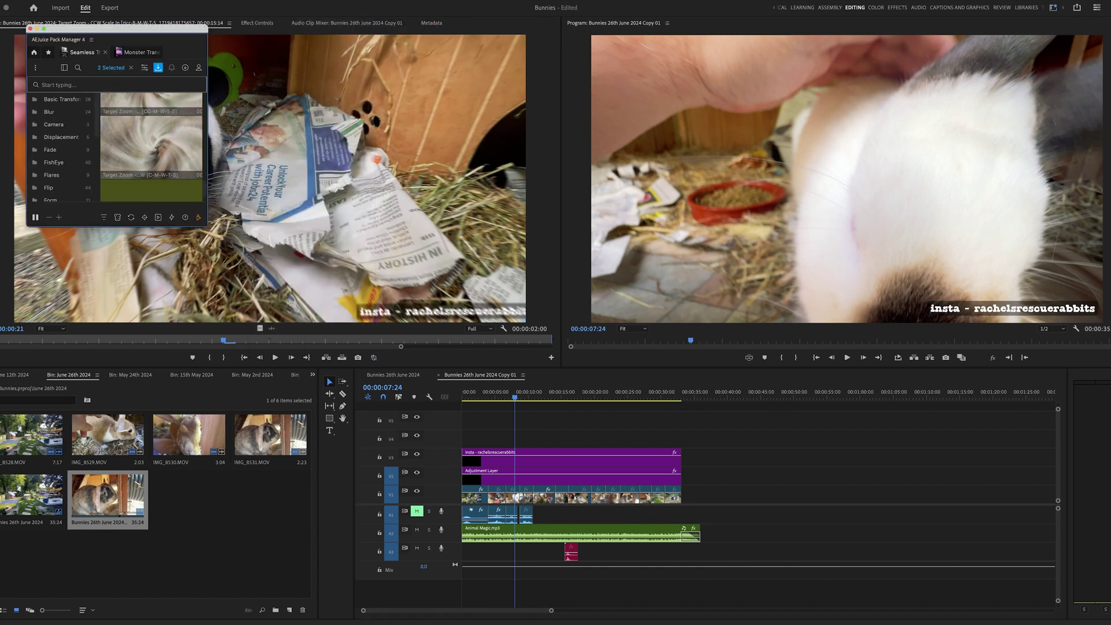
{"action": "left_click_drag", "start_coordinate": [207, 226], "coordinate": [397, 398]}
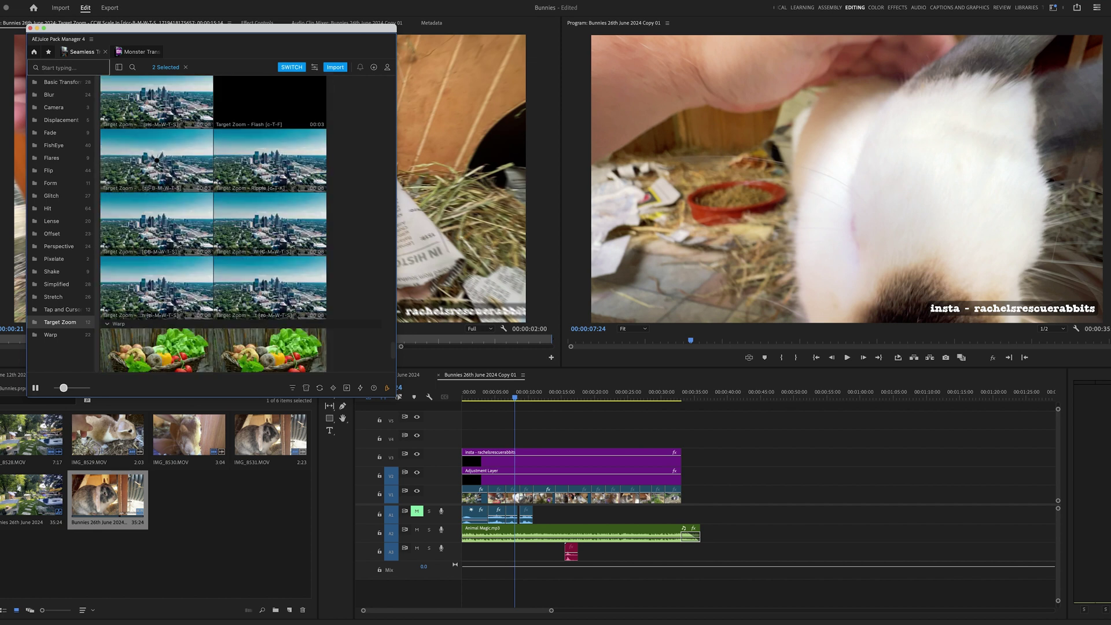
{"action": "left_click_drag", "start_coordinate": [397, 397], "coordinate": [439, 478]}
Browse the Seamless pack, add a white Flares transition above the cut near 8 seconds, and play it back
{"action": "scroll", "coordinate": [379, 399], "scroll_direction": "up", "scroll_amount": 5}
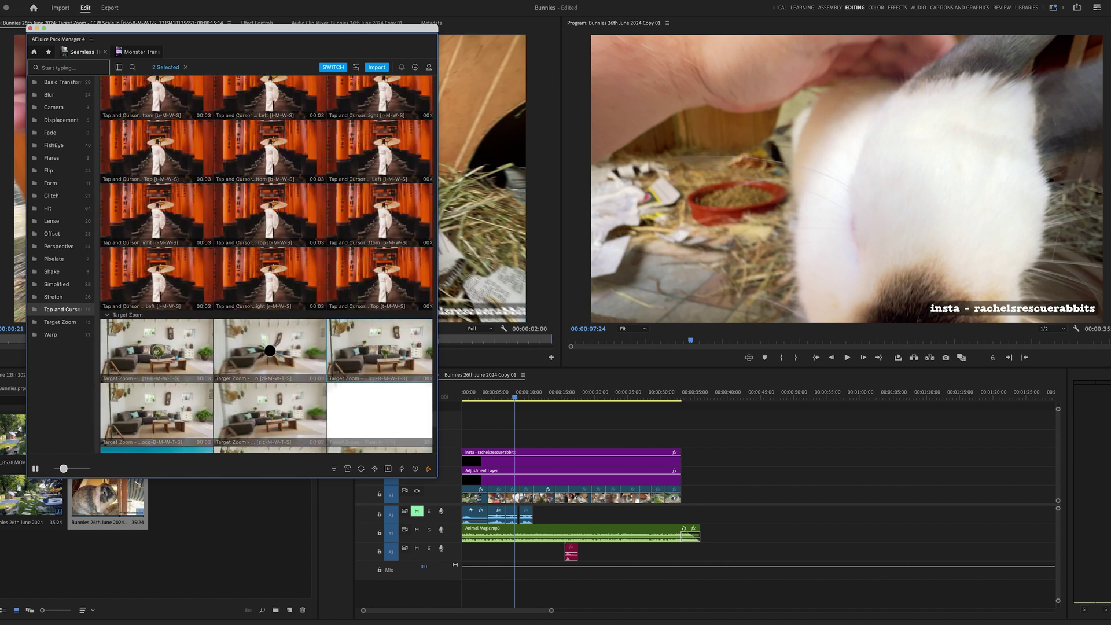
{"action": "scroll", "coordinate": [266, 265], "scroll_direction": "up", "scroll_amount": 10}
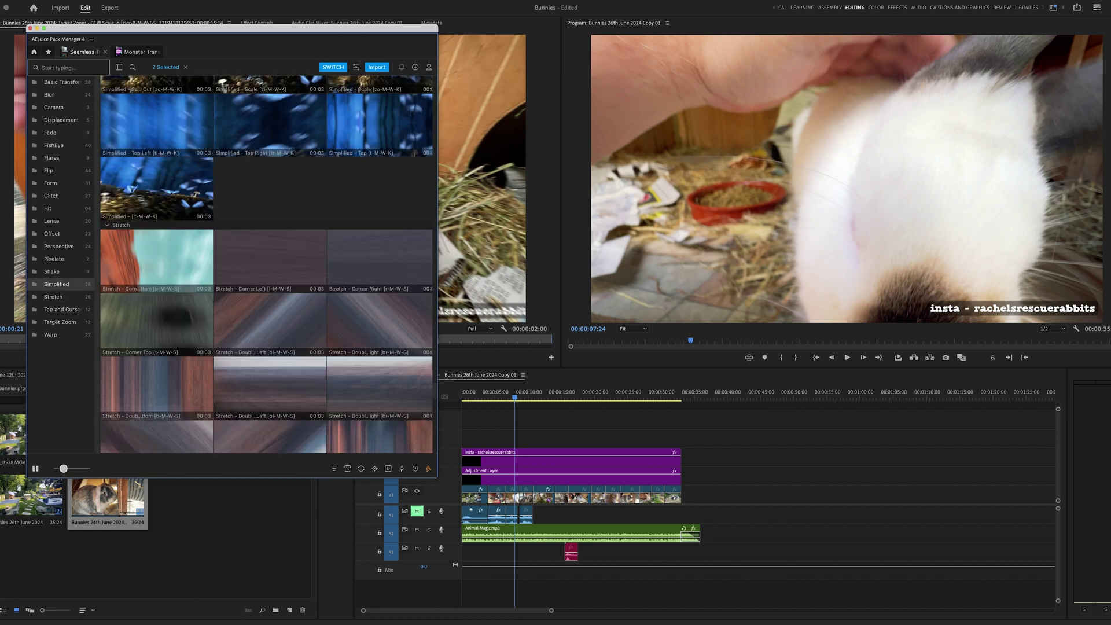
{"action": "scroll", "coordinate": [266, 265], "scroll_direction": "down", "scroll_amount": 5}
{"action": "scroll", "coordinate": [266, 263], "scroll_direction": "up", "scroll_amount": 15}
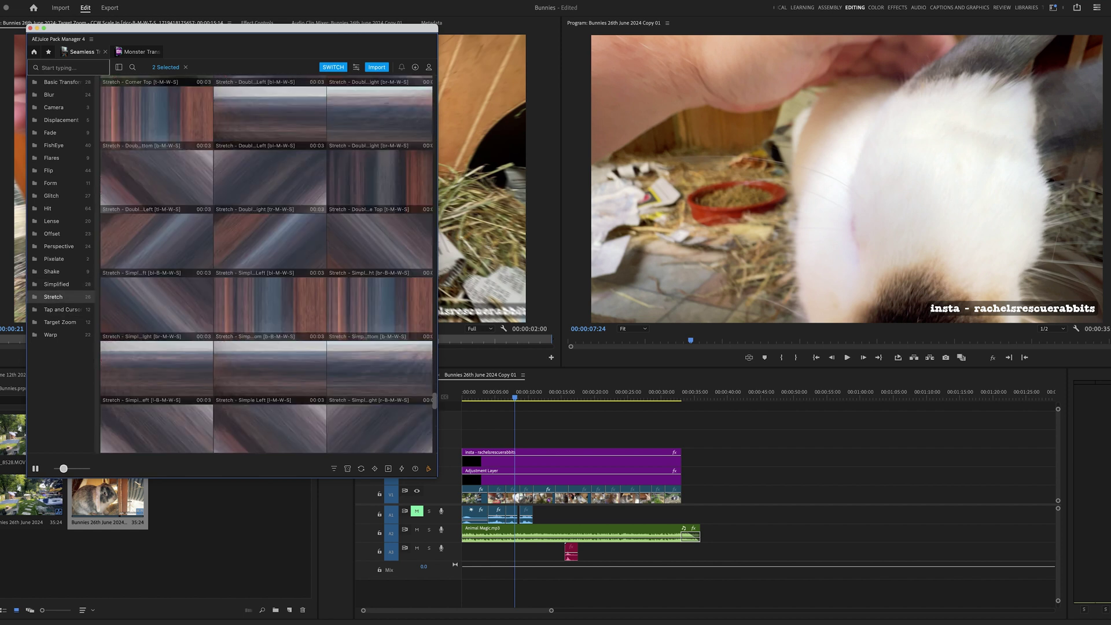
{"action": "scroll", "coordinate": [268, 264], "scroll_direction": "up", "scroll_amount": 10}
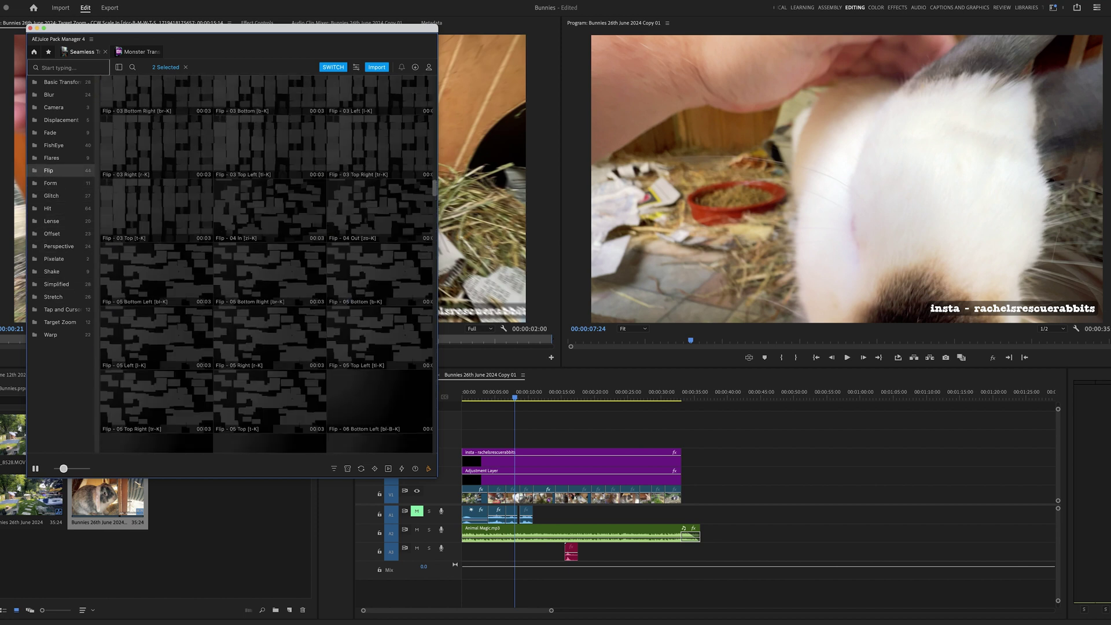
{"action": "scroll", "coordinate": [268, 264], "scroll_direction": "up", "scroll_amount": 10}
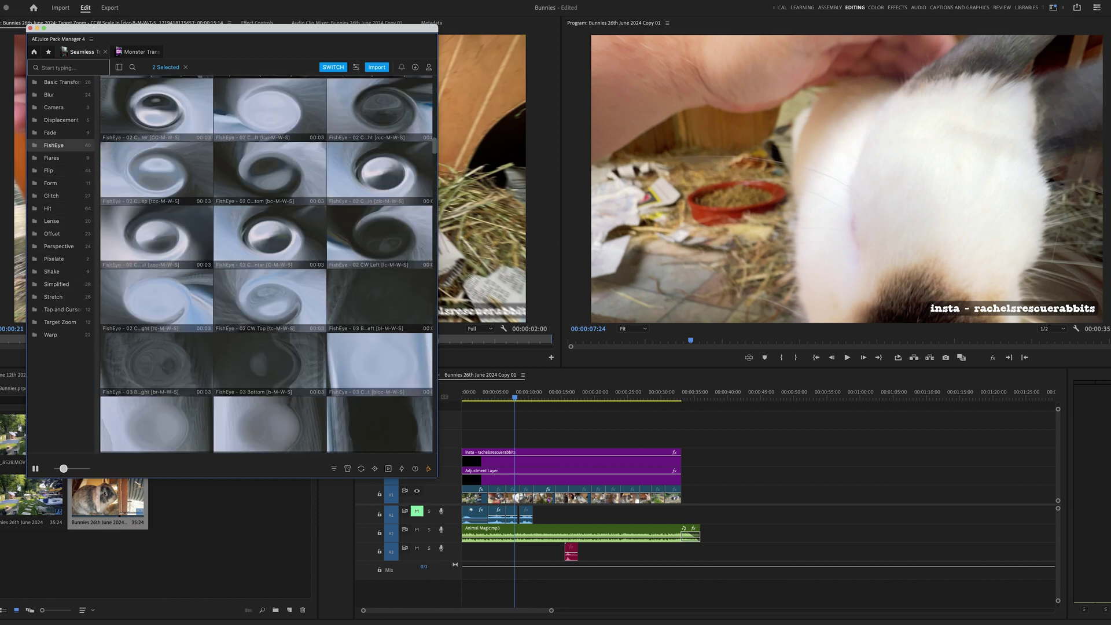
{"action": "scroll", "coordinate": [268, 264], "scroll_direction": "down", "scroll_amount": 10}
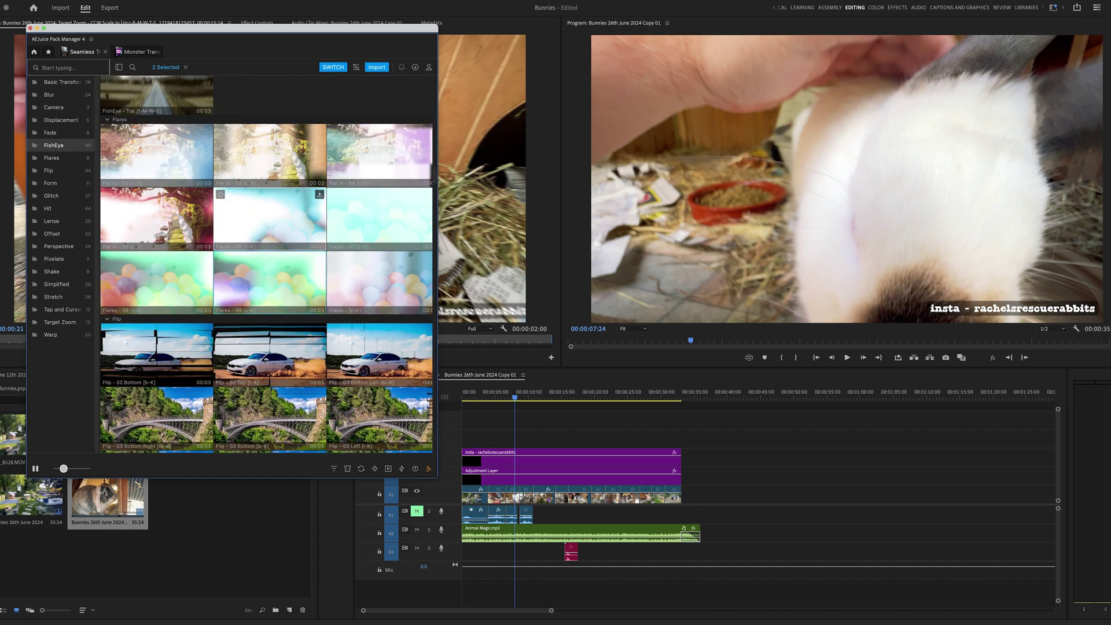
{"action": "left_click", "coordinate": [270, 220]}
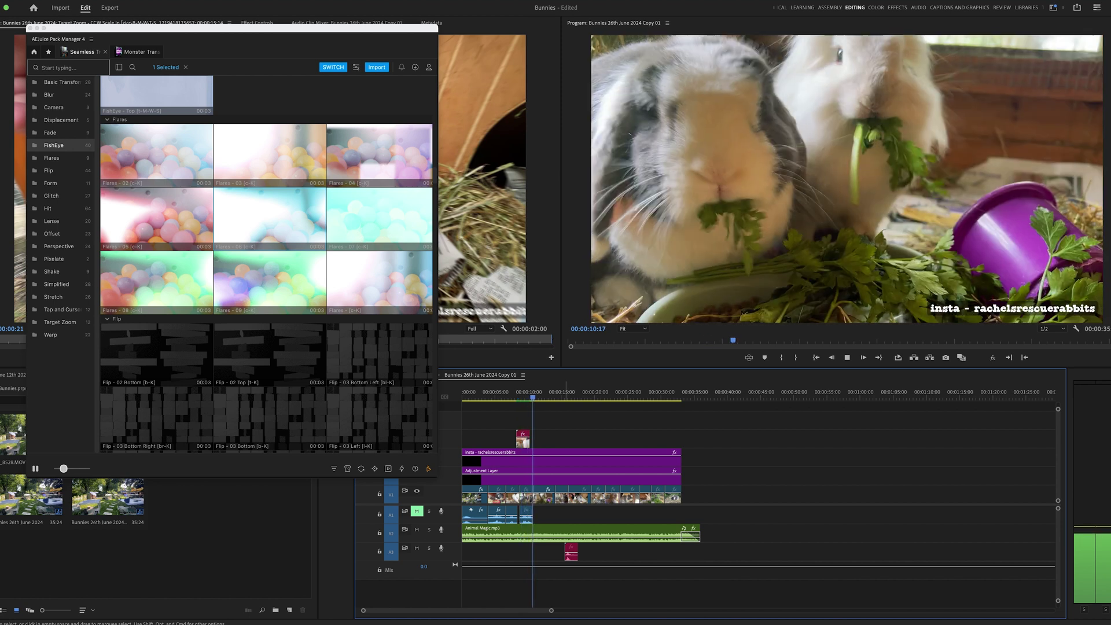
{"action": "key", "text": "space"}
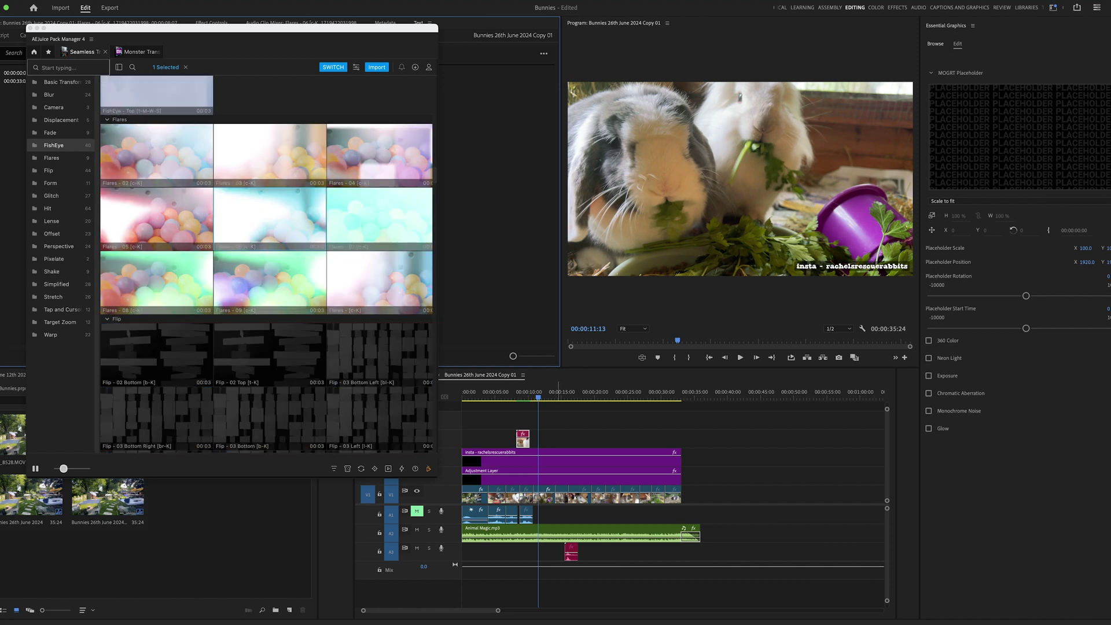
Add the Target Zoom - CW Scale transition from the Seamless pack at the 00:00:15:11 cut and play it back
{"action": "left_click_drag", "start_coordinate": [558, 392], "coordinate": [564, 392]}
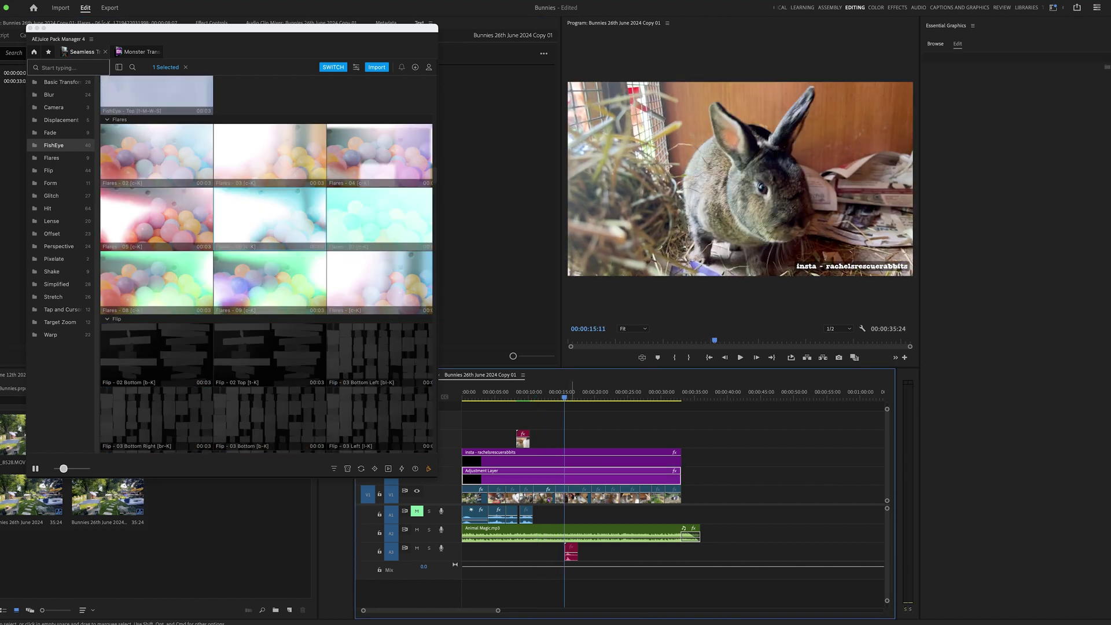
{"action": "left_click", "coordinate": [573, 439]}
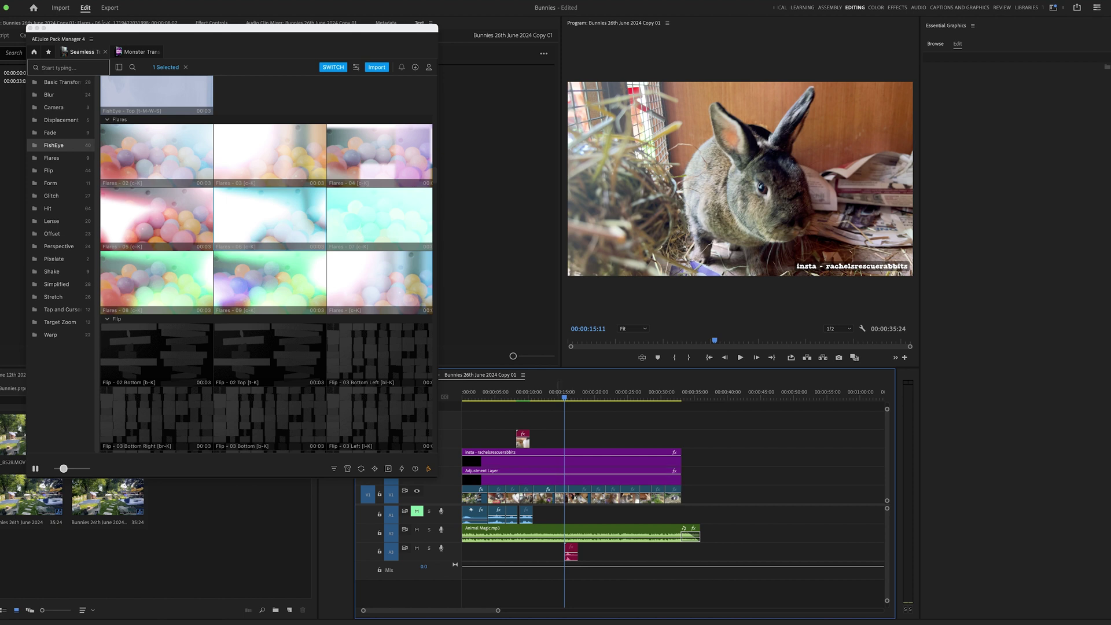
{"action": "scroll", "coordinate": [324, 267], "scroll_direction": "down", "scroll_amount": 15}
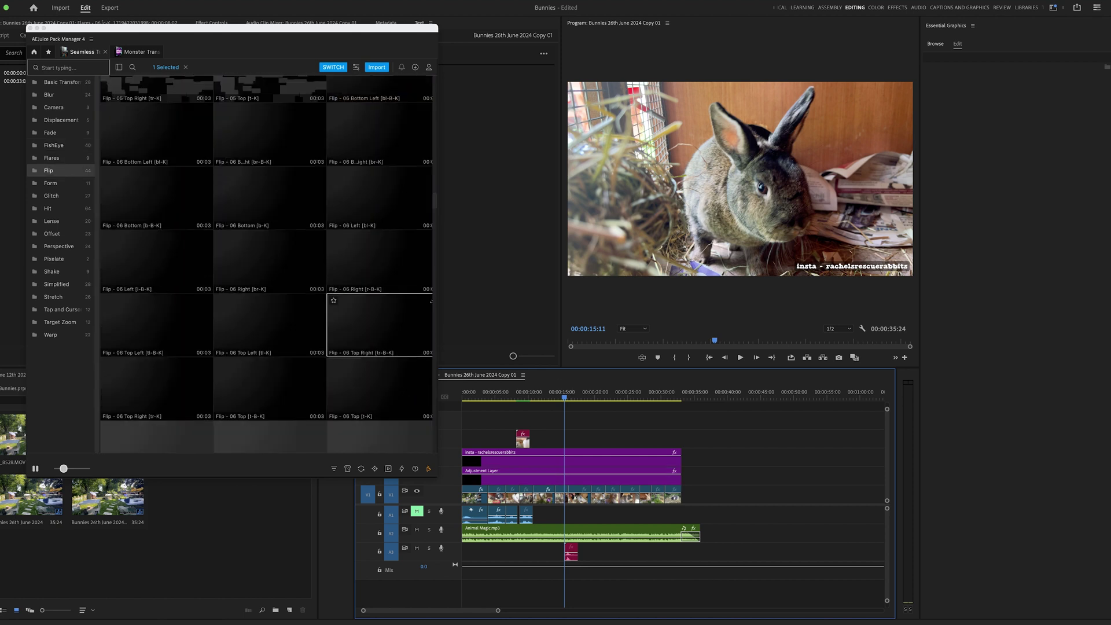
{"action": "scroll", "coordinate": [379, 298], "scroll_direction": "down", "scroll_amount": 10}
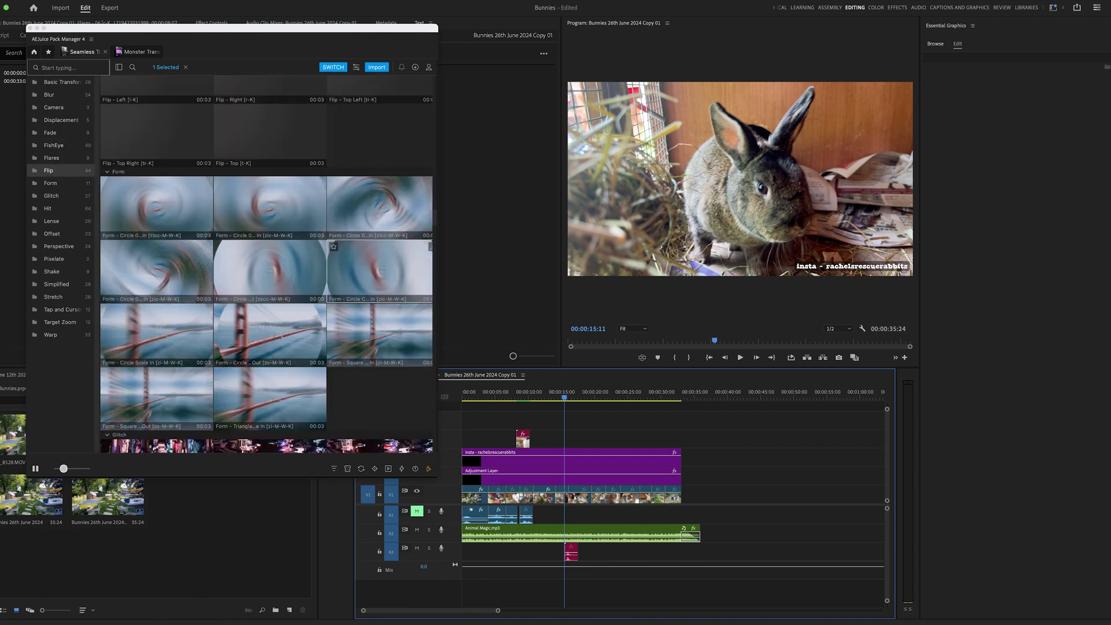
{"action": "scroll", "coordinate": [379, 298], "scroll_direction": "down", "scroll_amount": 15}
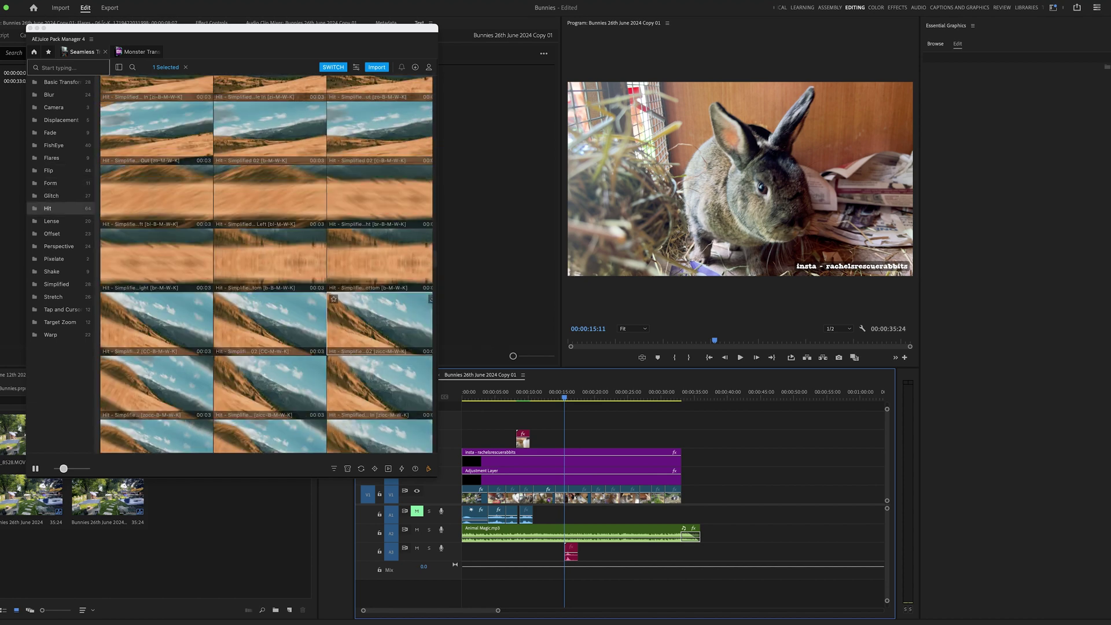
{"action": "scroll", "coordinate": [380, 298], "scroll_direction": "down", "scroll_amount": 15}
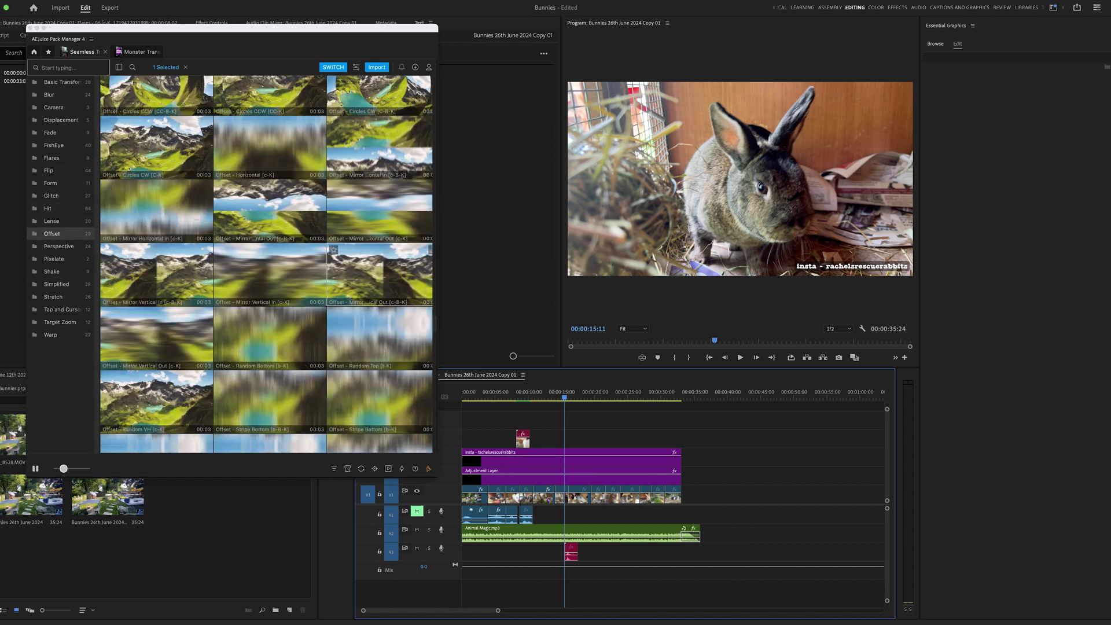
{"action": "scroll", "coordinate": [379, 283], "scroll_direction": "down", "scroll_amount": 15}
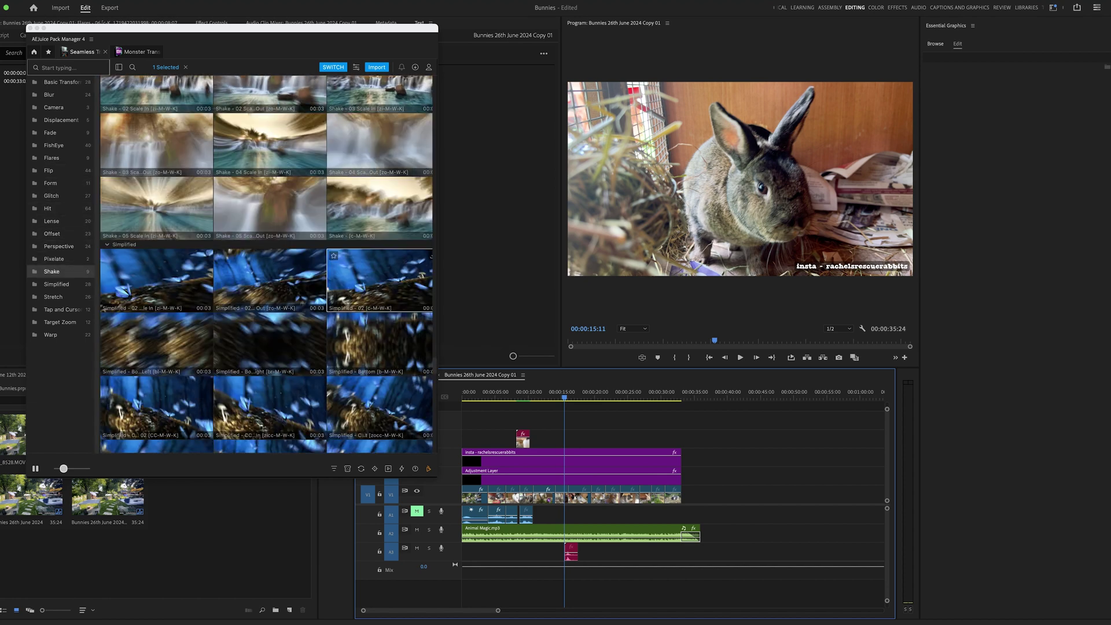
{"action": "scroll", "coordinate": [379, 283], "scroll_direction": "down", "scroll_amount": 15}
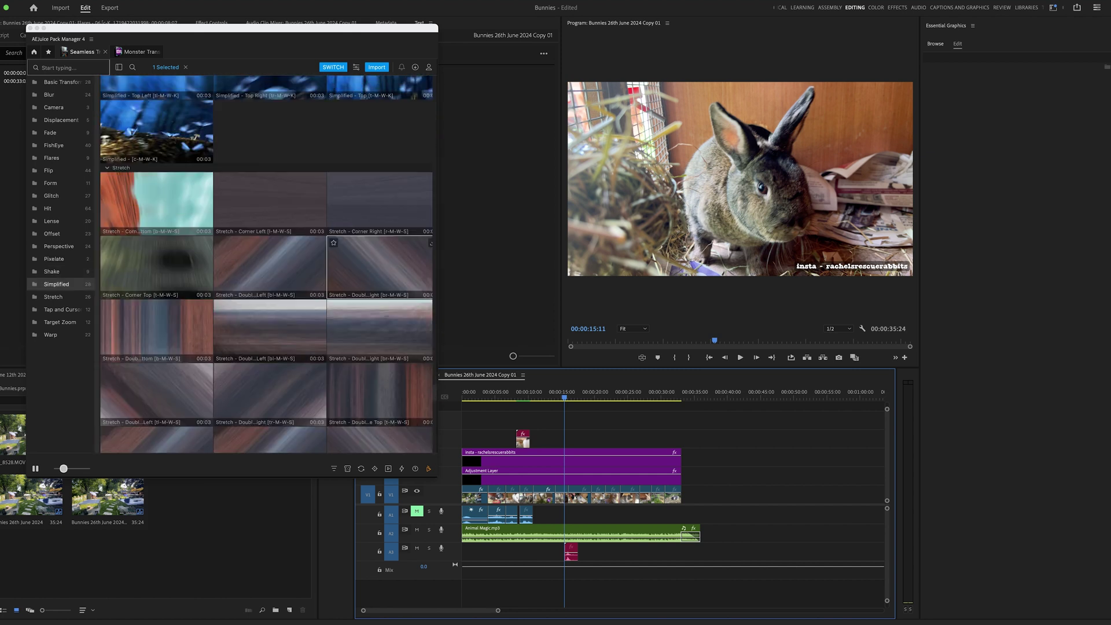
{"action": "scroll", "coordinate": [379, 279], "scroll_direction": "down", "scroll_amount": 15}
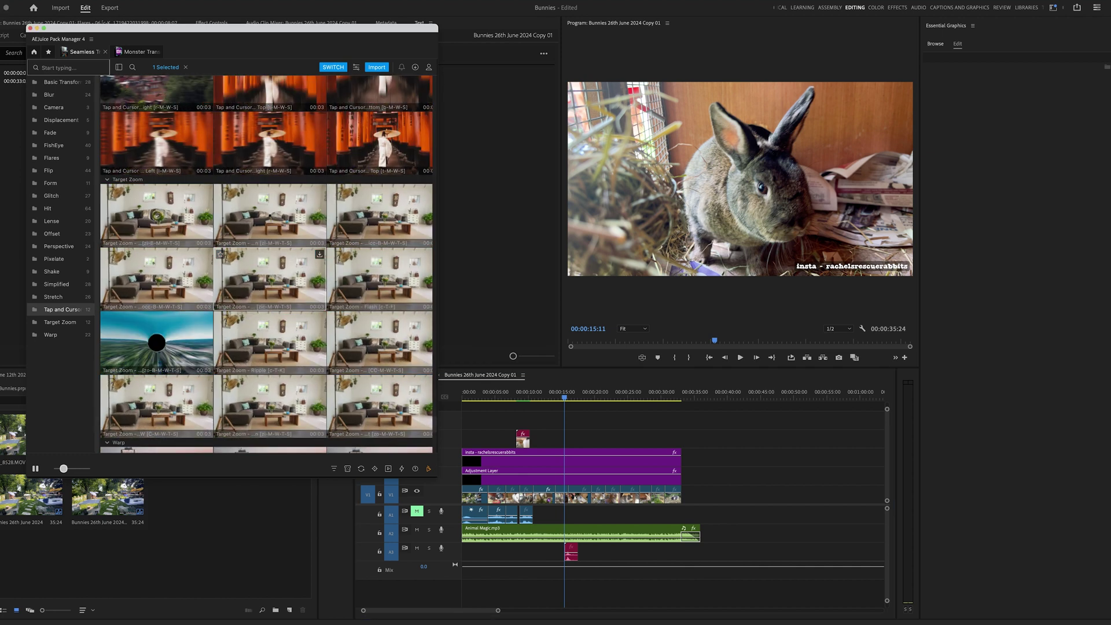
{"action": "double_click", "coordinate": [269, 279]}
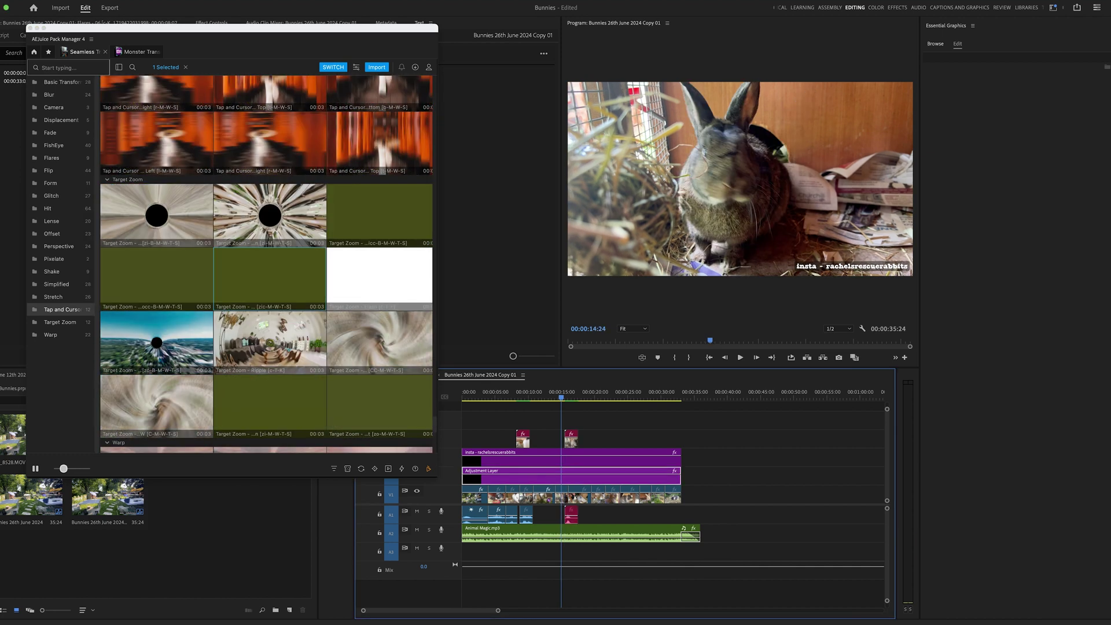
{"action": "key", "text": "space"}
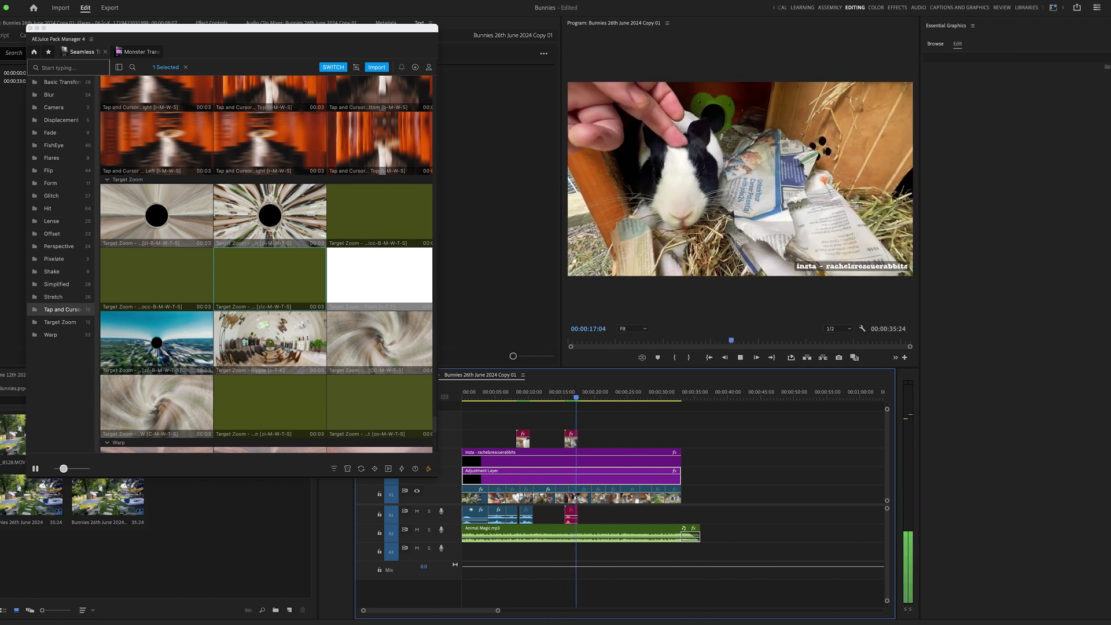
{"action": "key", "text": "space"}
Import Circle 17 from the Monster pack's Circles category at 00:00:21:07 in the timeline
{"action": "left_click_drag", "start_coordinate": [602, 397], "coordinate": [603, 398]}
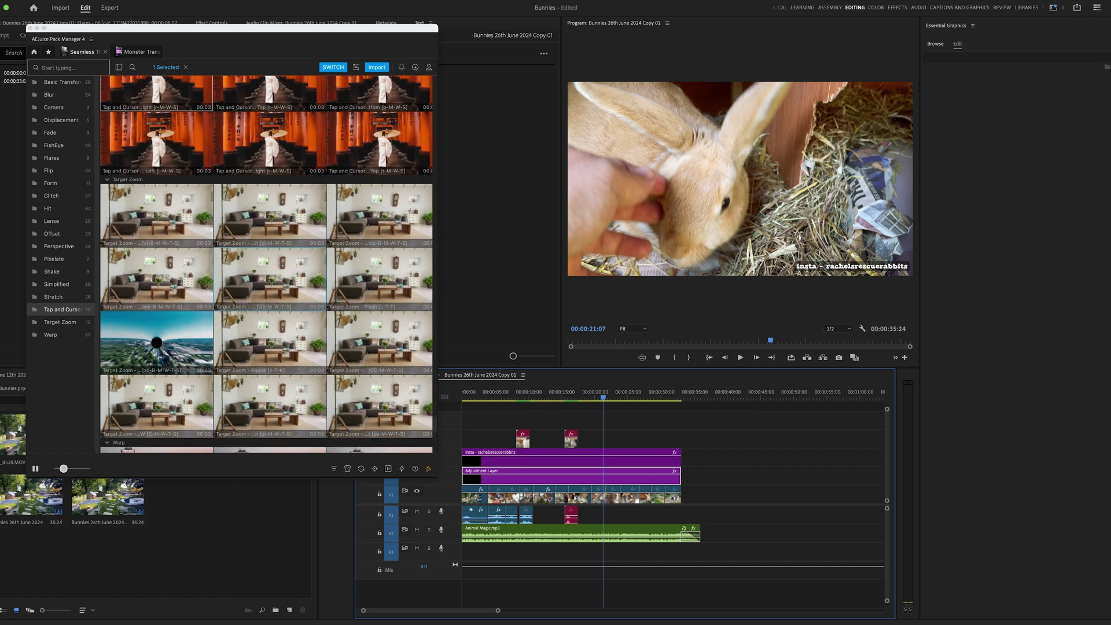
{"action": "left_click", "coordinate": [139, 52]}
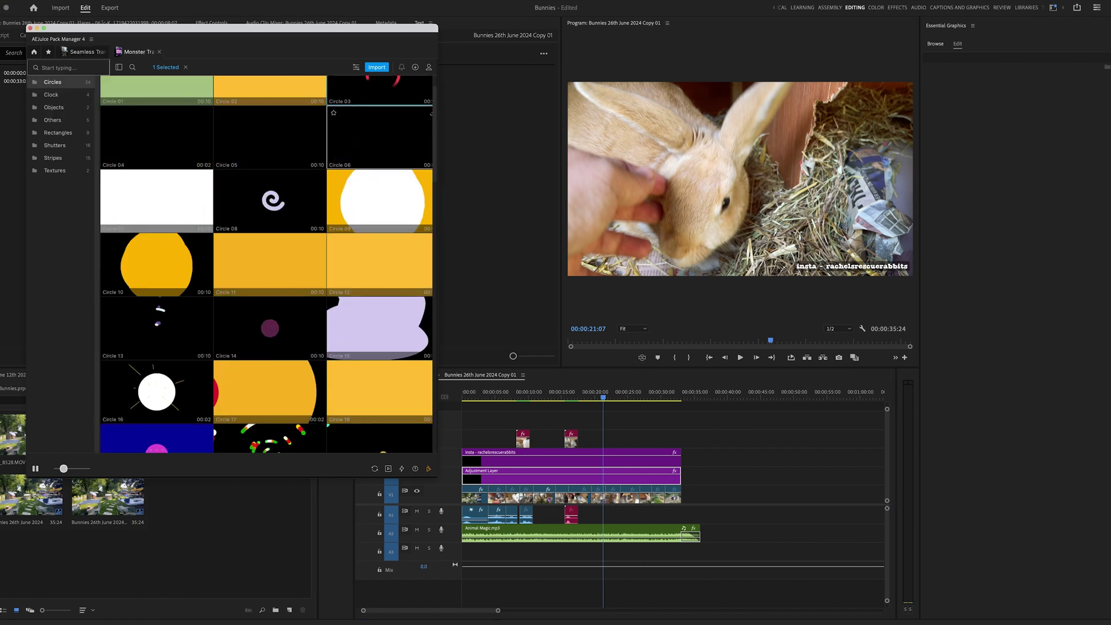
{"action": "scroll", "coordinate": [266, 263], "scroll_direction": "down", "scroll_amount": 5}
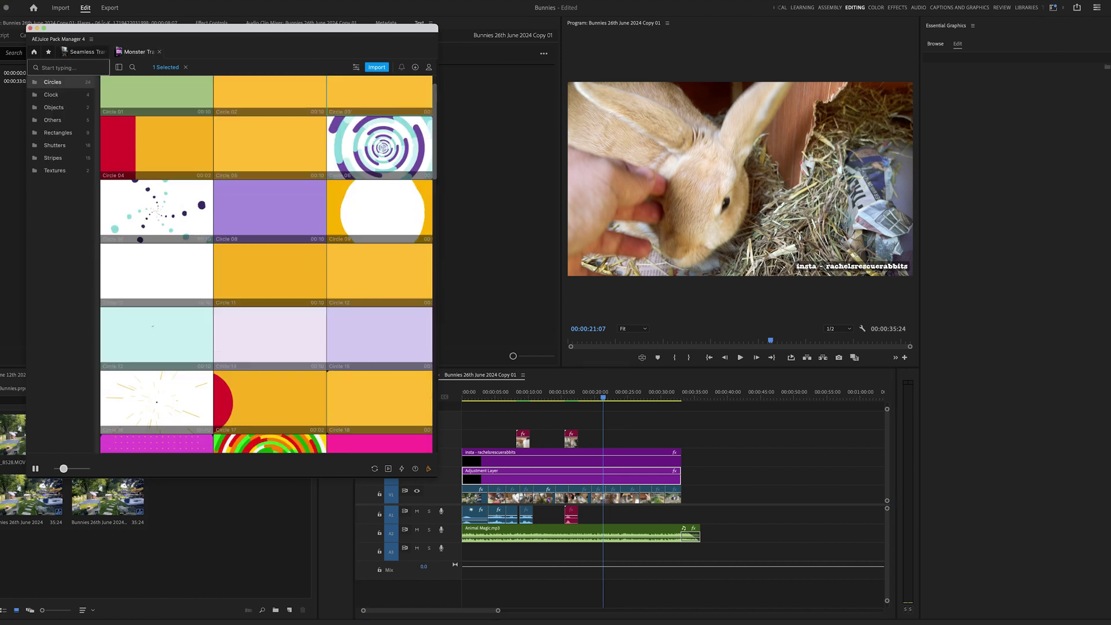
{"action": "scroll", "coordinate": [266, 263], "scroll_direction": "up", "scroll_amount": 1}
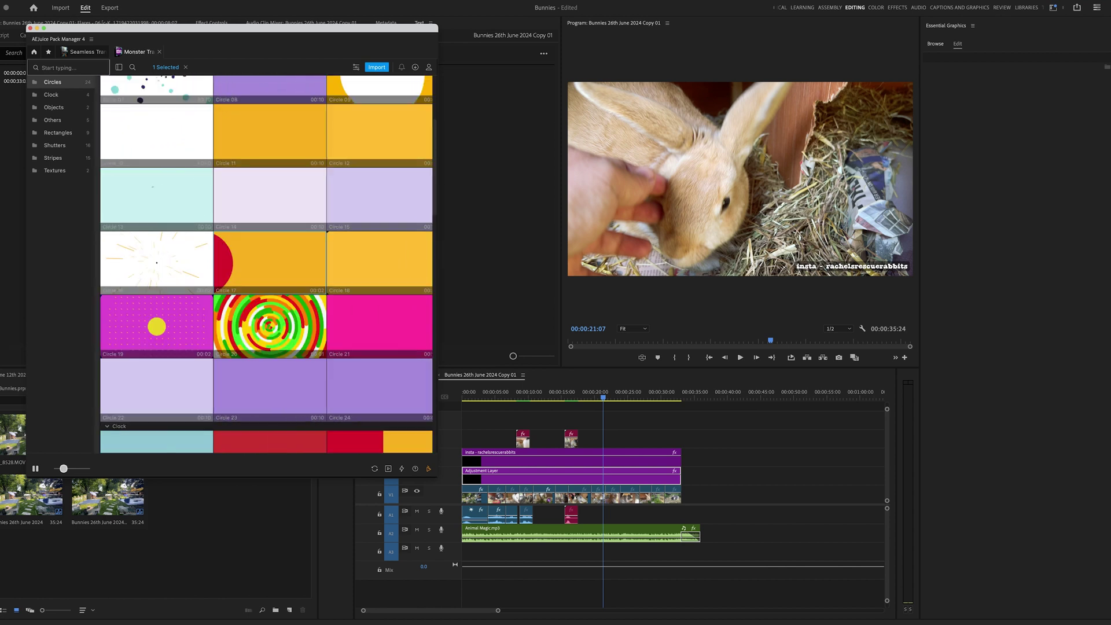
{"action": "left_click", "coordinate": [377, 67]}
{"action": "key", "text": "equal"}
{"action": "key", "text": "equal"}
{"action": "key", "text": "equal"}
{"action": "key", "text": "equal"}
{"action": "key", "text": "equal"}
{"action": "key", "text": "equal"}
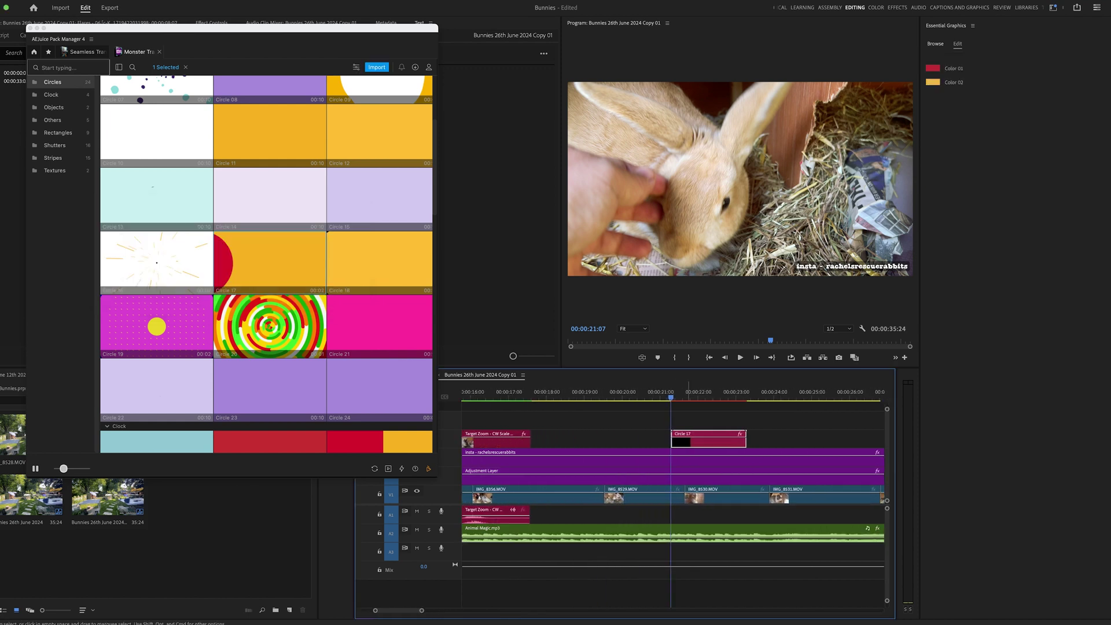
Preview Circle 17 to find the frame where it covers the picture, and shift the clip to start at 00:00:21:05
{"action": "key", "text": "space"}
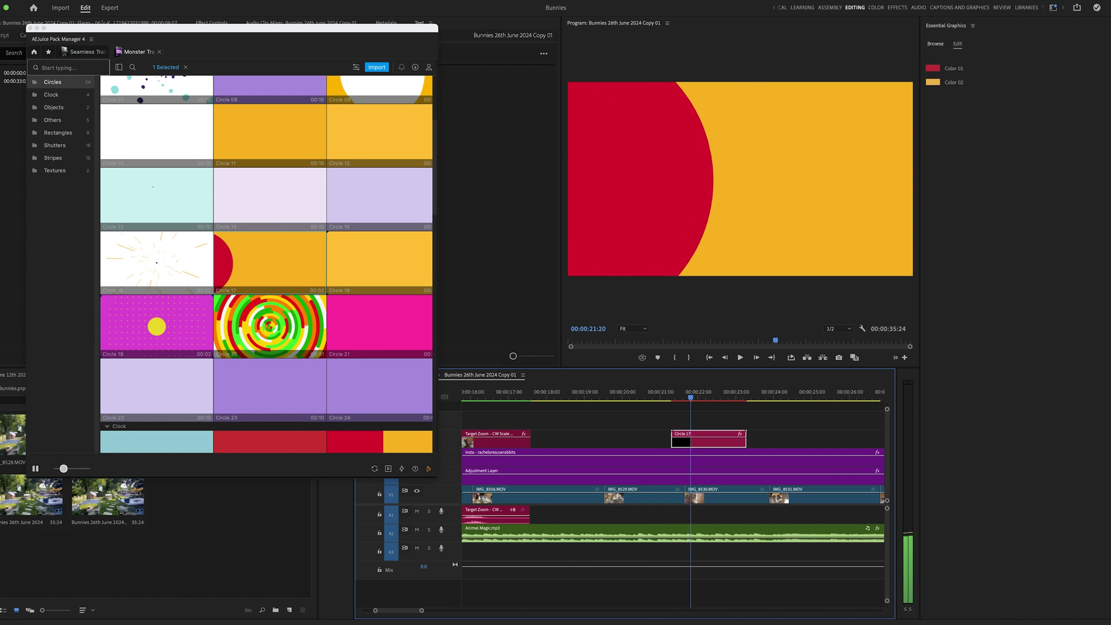
{"action": "key", "text": "Left"}
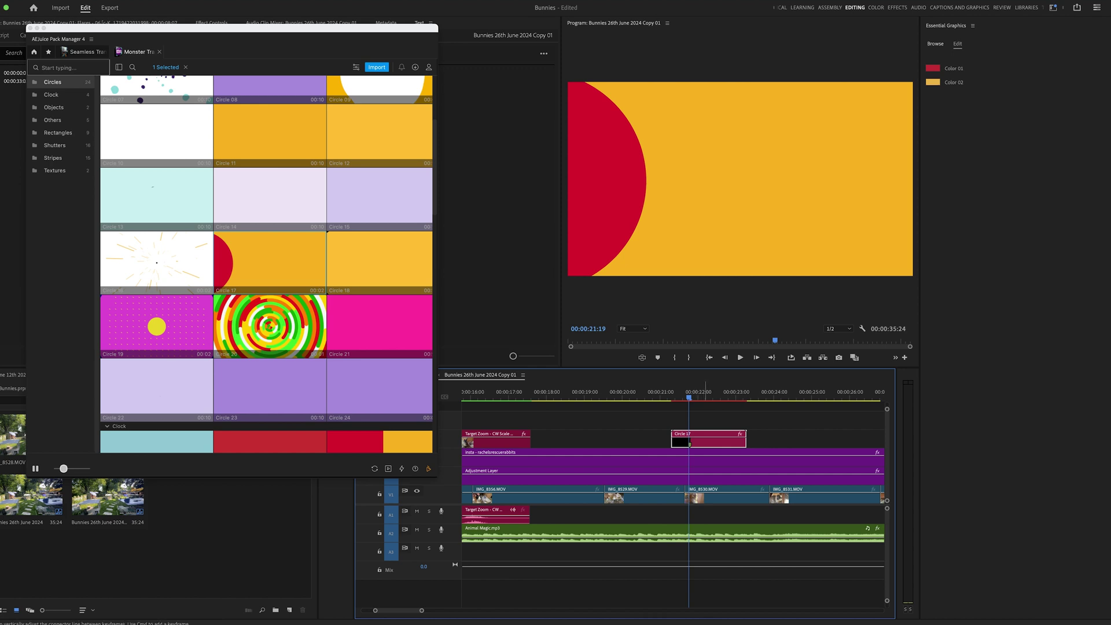
{"action": "left_click_drag", "start_coordinate": [689, 445], "coordinate": [686, 444]}
{"action": "key", "text": "Up"}
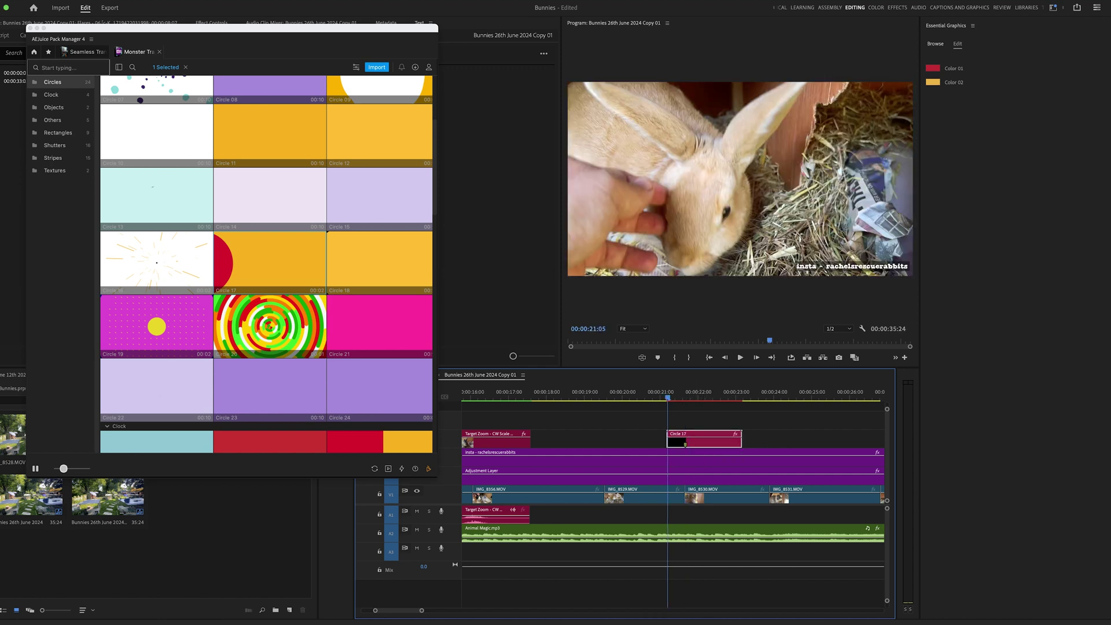
Play back the Circle 17 transition, and move the playhead to 00:00:32:01 near the end of the sequence
{"action": "key", "text": "space"}
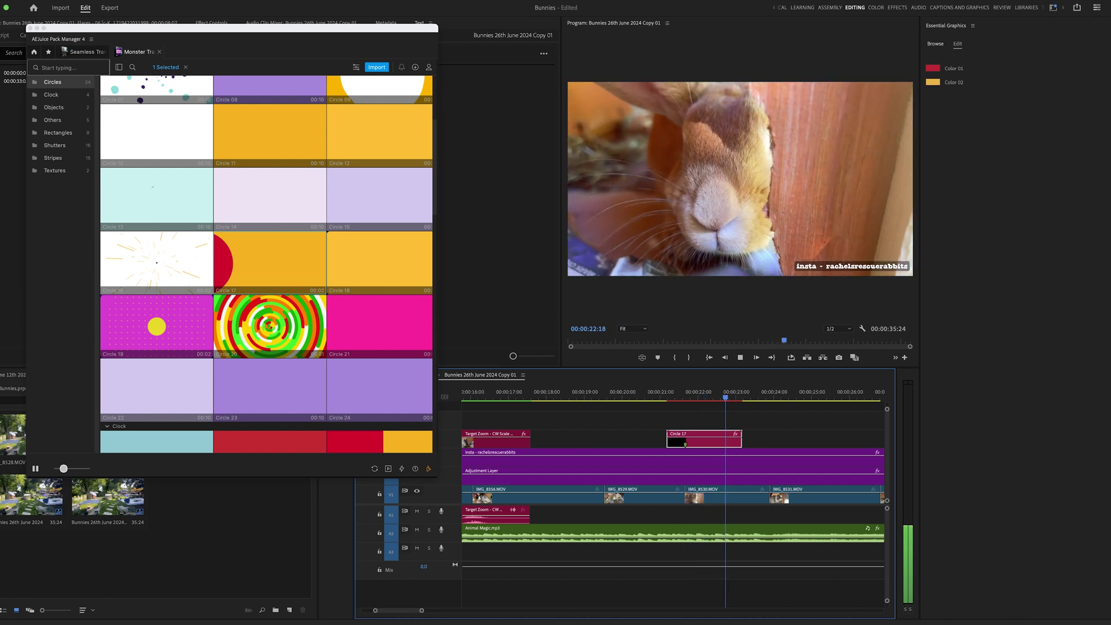
{"action": "key", "text": "minus"}
{"action": "key", "text": "minus"}
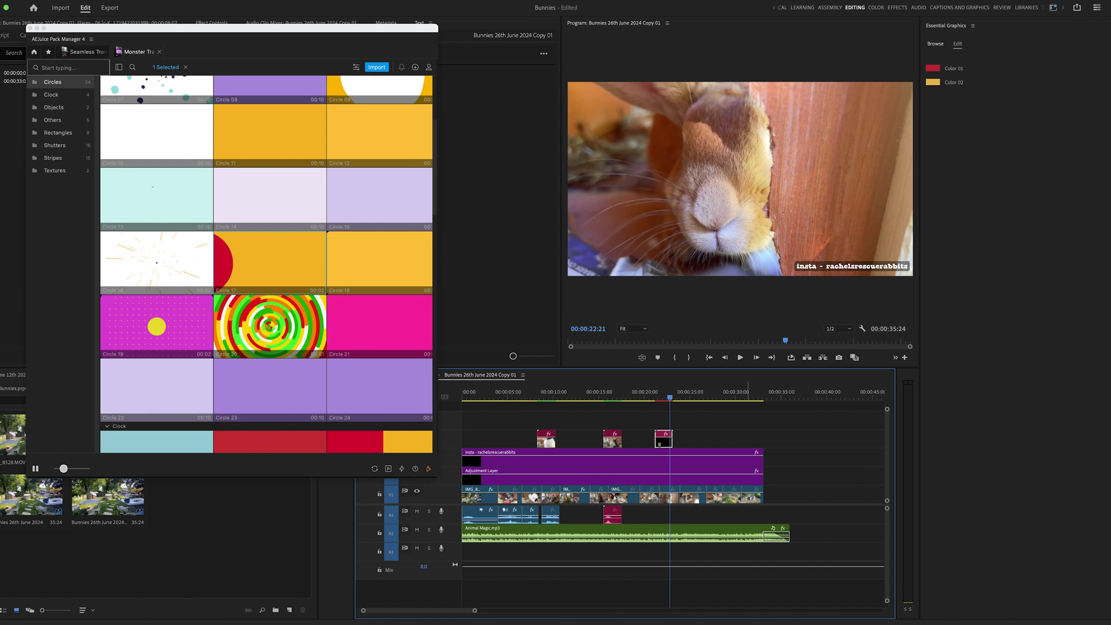
{"action": "left_click", "coordinate": [749, 393]}
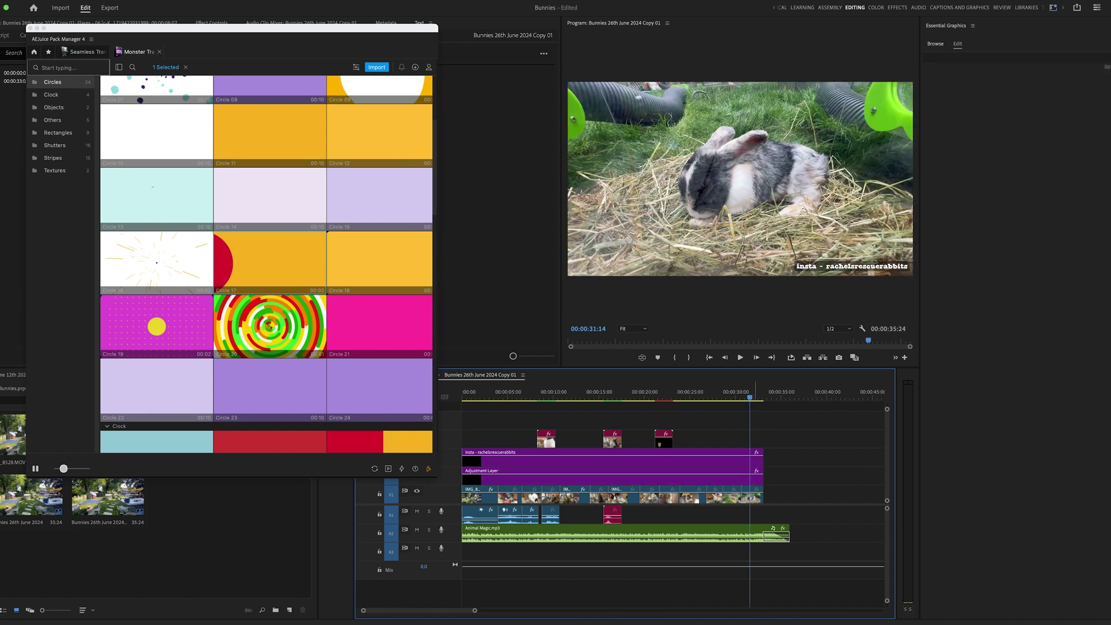
{"action": "left_click", "coordinate": [754, 393]}
Import Circle 03 from the Monster pack's Circles category at 00:00:32:01 and play it back over the video's ending
{"action": "left_click", "coordinate": [759, 431]}
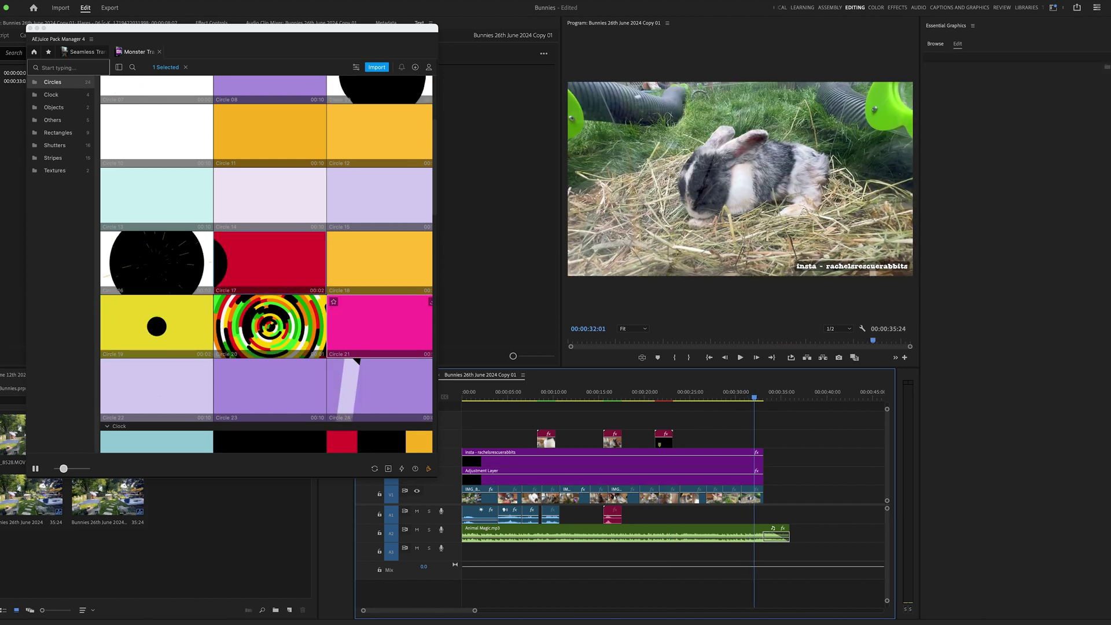
{"action": "scroll", "coordinate": [266, 264], "scroll_direction": "up", "scroll_amount": 5}
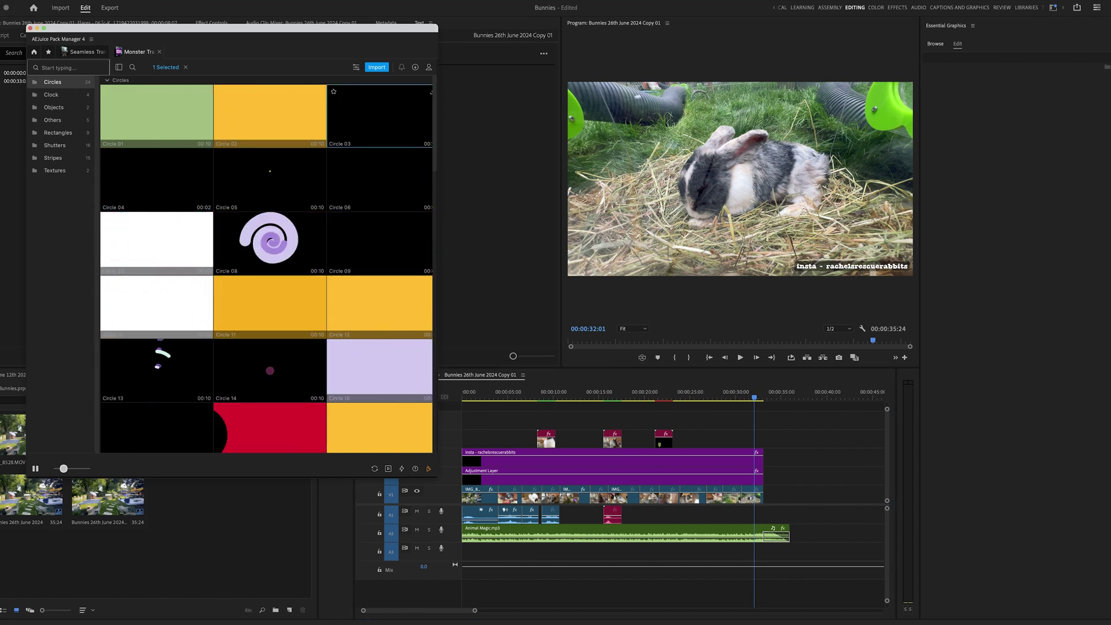
{"action": "left_click", "coordinate": [377, 67]}
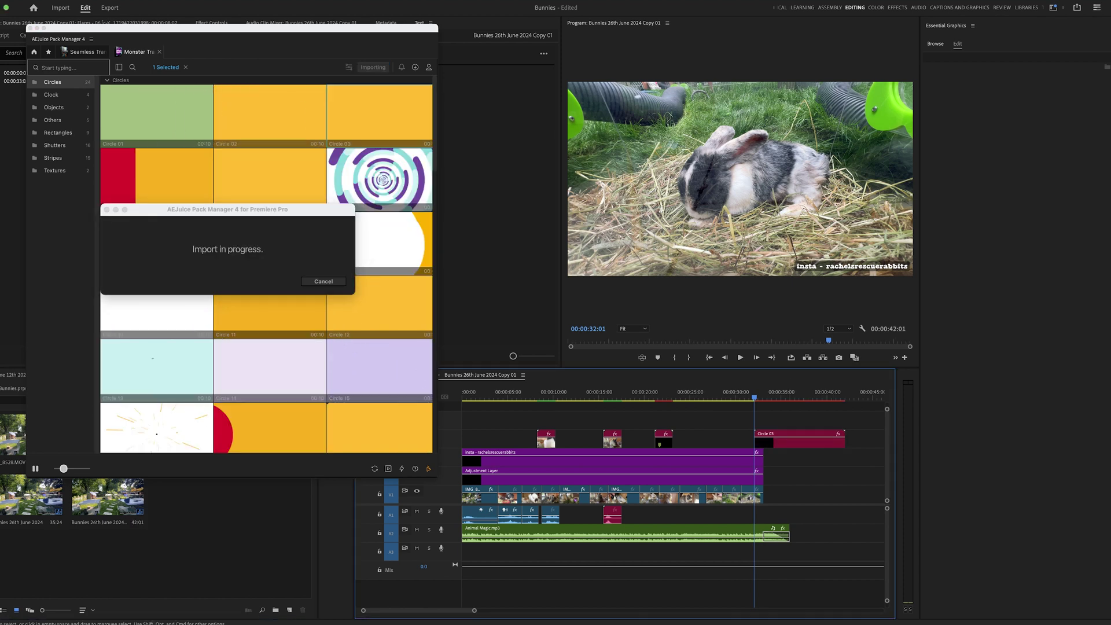
{"action": "key", "text": "space"}
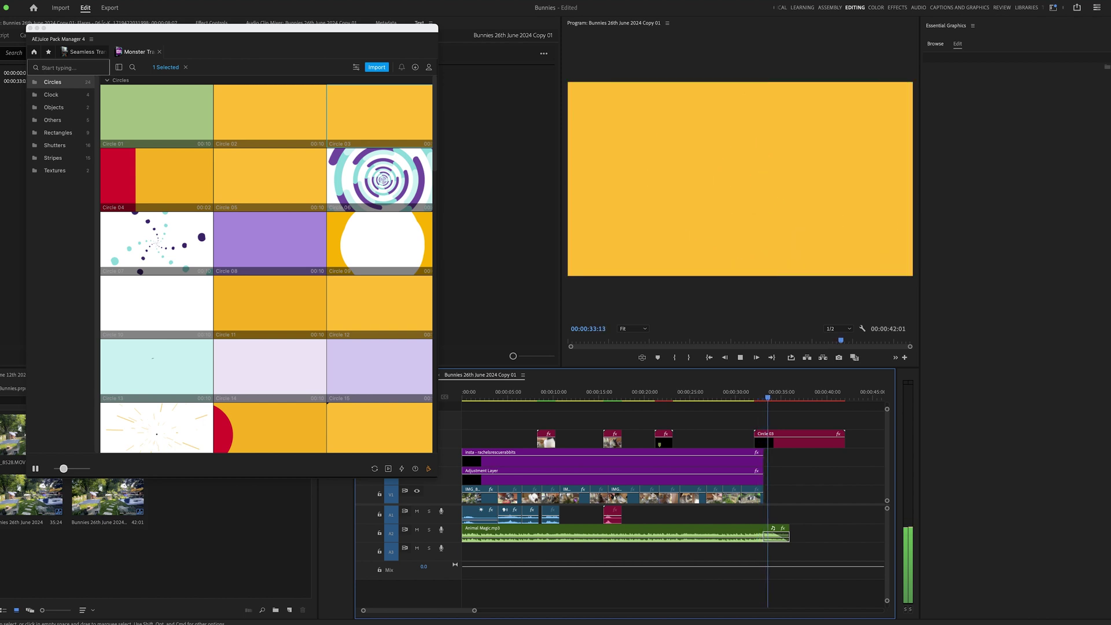
{"action": "key", "text": "space"}
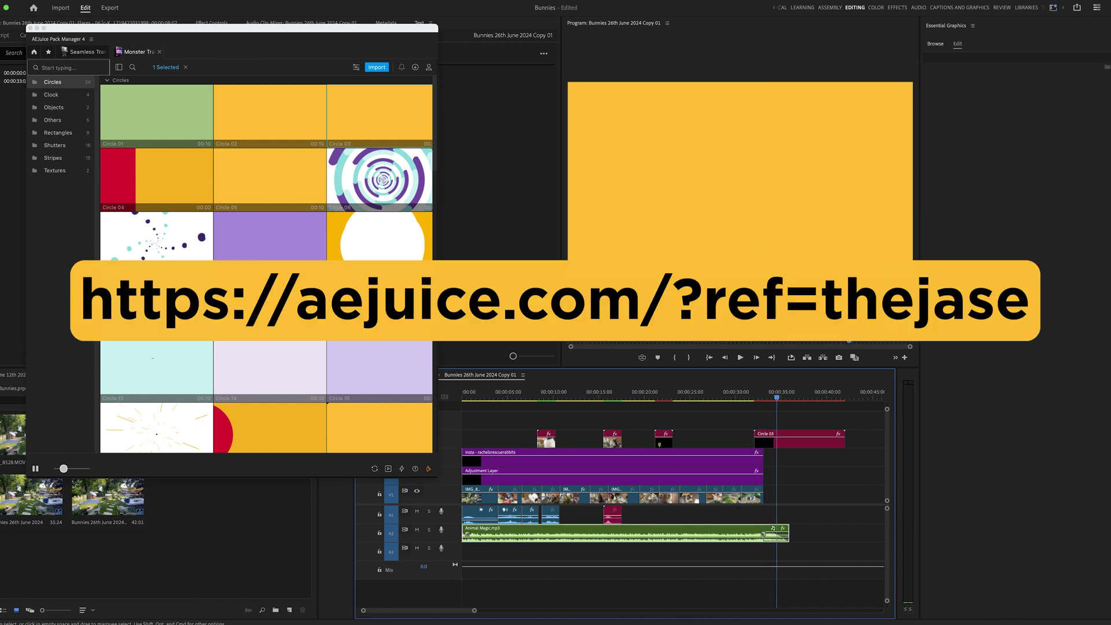